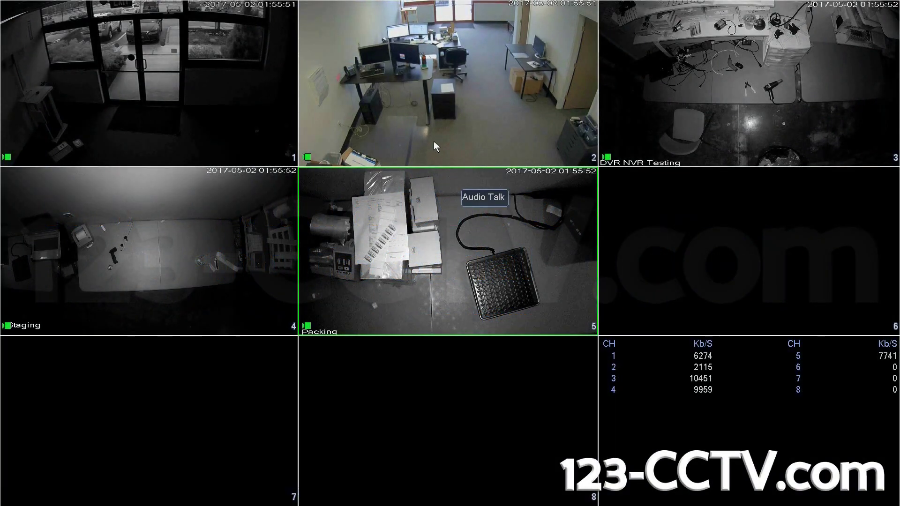
# - Open the DVR main menu login from the live view and start entering the admin password
pyautogui.rightClick(433, 142)
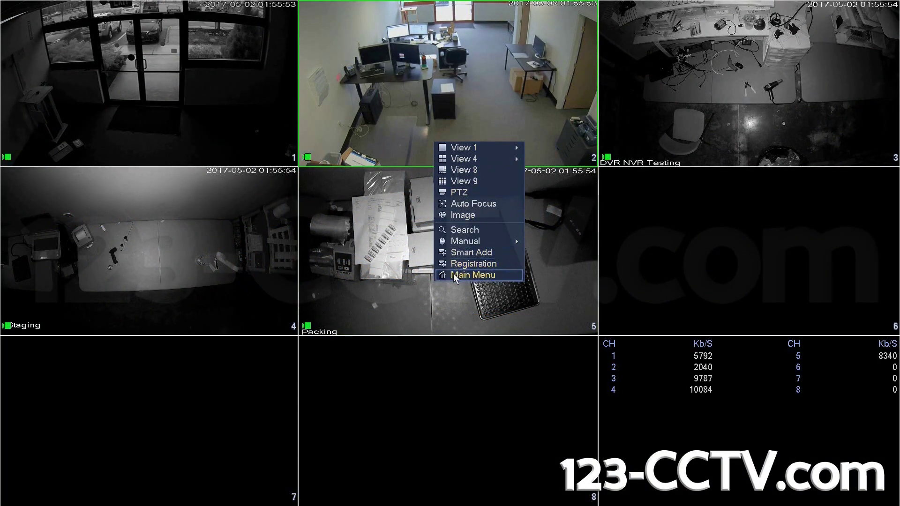
pyautogui.click(453, 273)
pyautogui.click(447, 254)
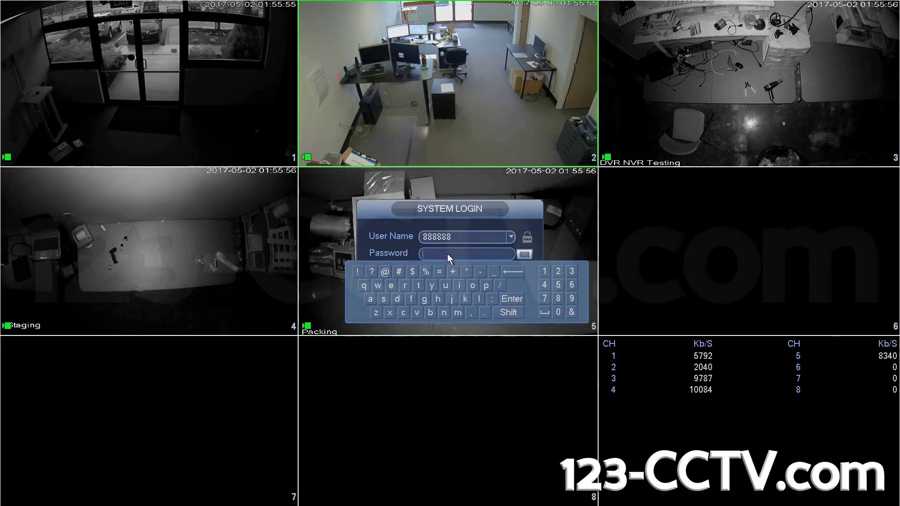
pyautogui.click(556, 298)
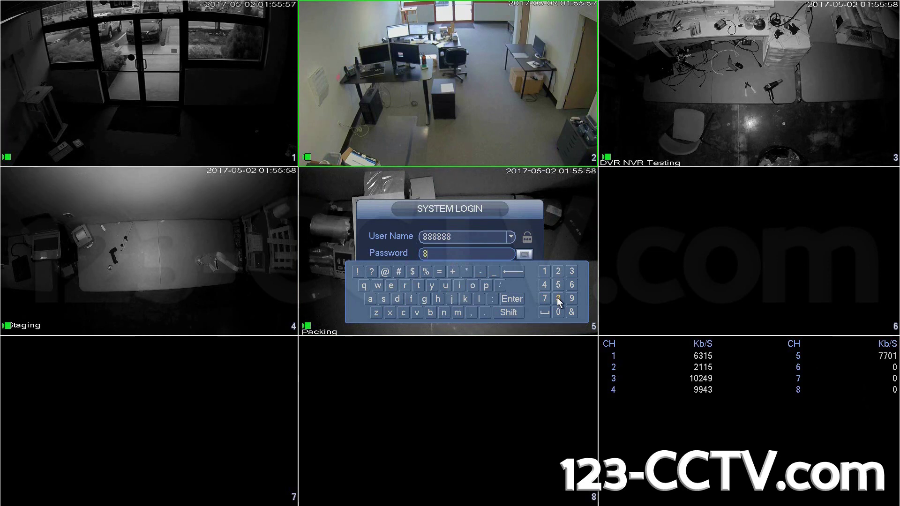
pyautogui.click(556, 297)
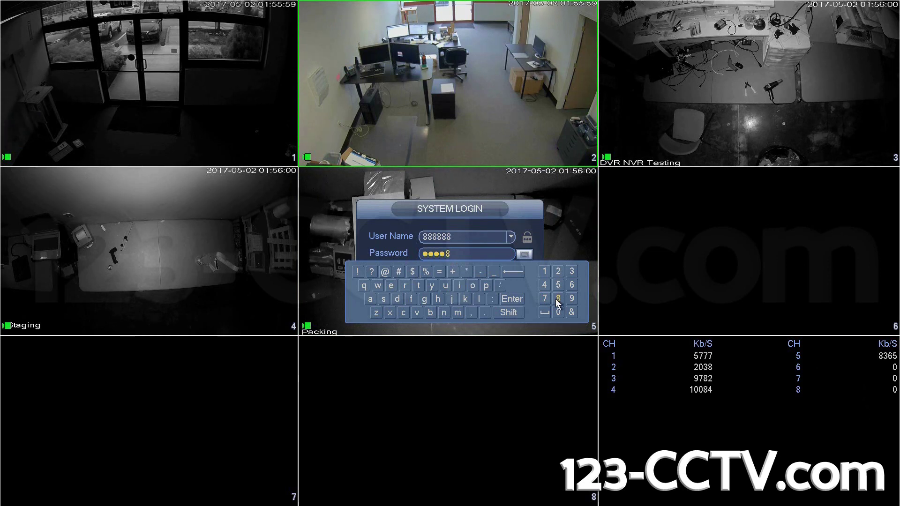
# - Finish the admin password and log in to the DVR main menu
pyautogui.click(557, 298)
pyautogui.click(557, 298)
pyautogui.click(513, 298)
pyautogui.click(424, 288)
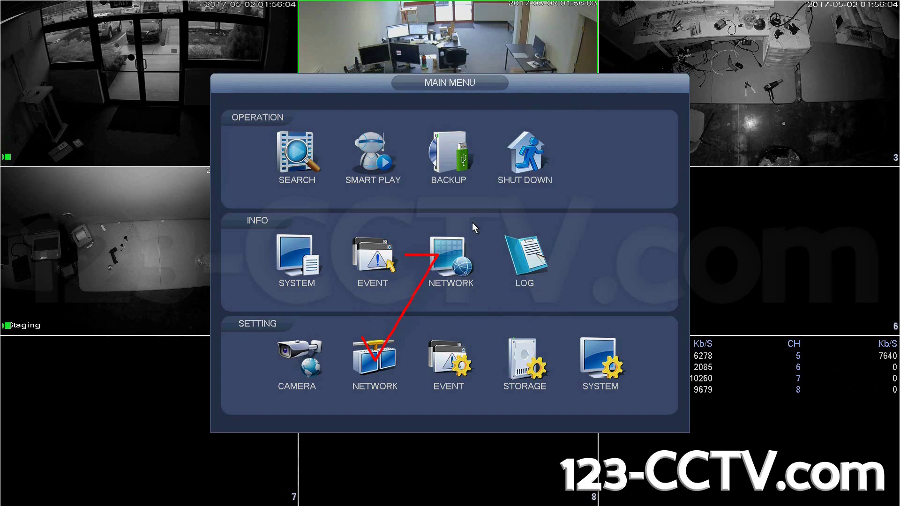
# - Enable Easy4IP P2P under Network settings and apply it
pyautogui.click(375, 362)
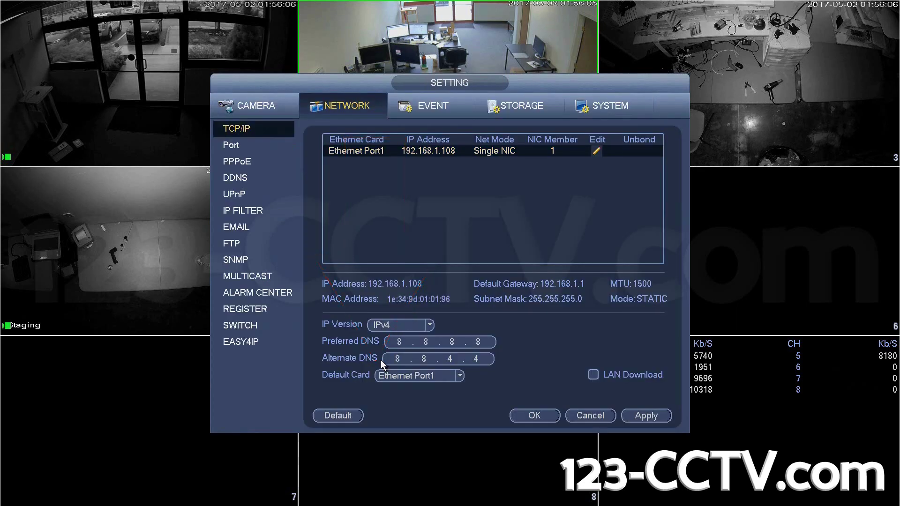
pyautogui.click(237, 341)
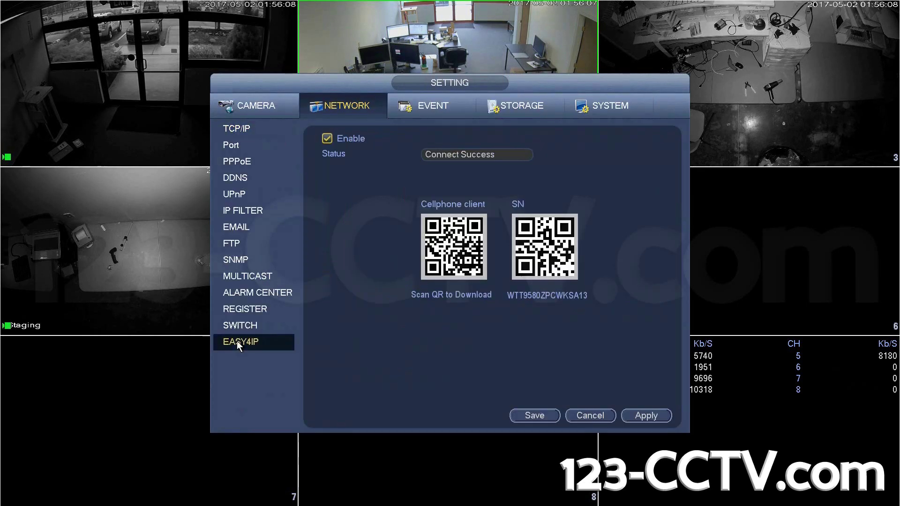
pyautogui.click(327, 139)
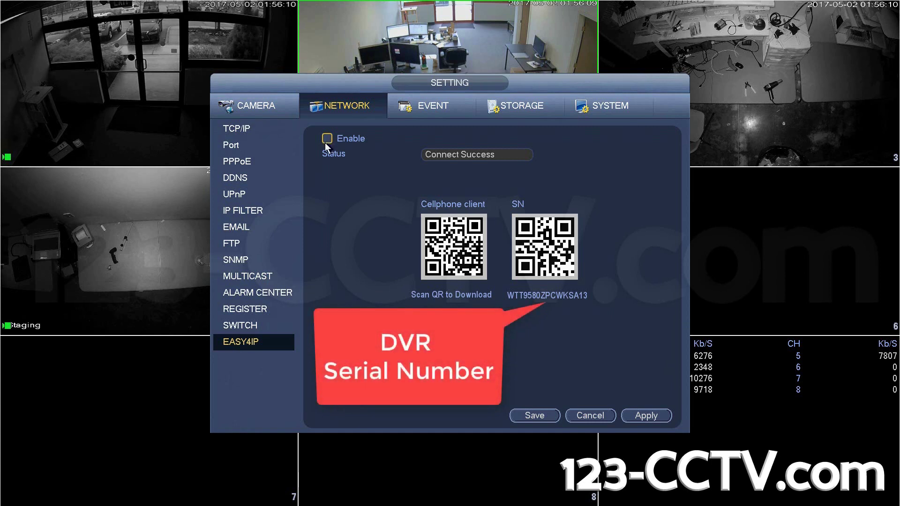
pyautogui.click(327, 138)
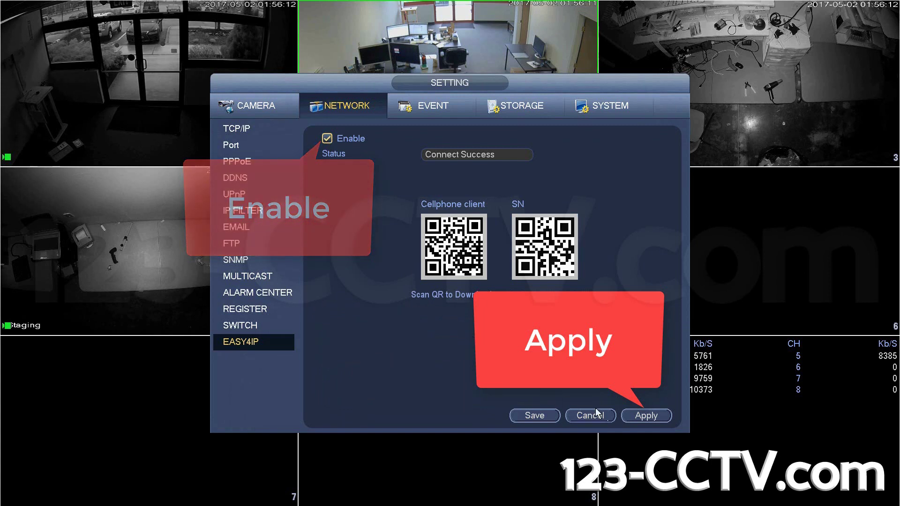
pyautogui.click(627, 415)
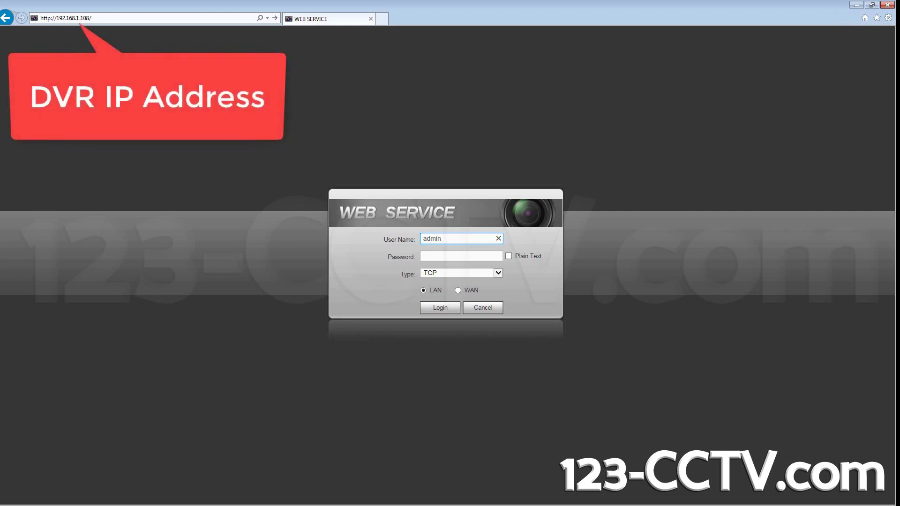
# - Log in to the DVR's Web Service page with the admin password
pyautogui.click(457, 256)
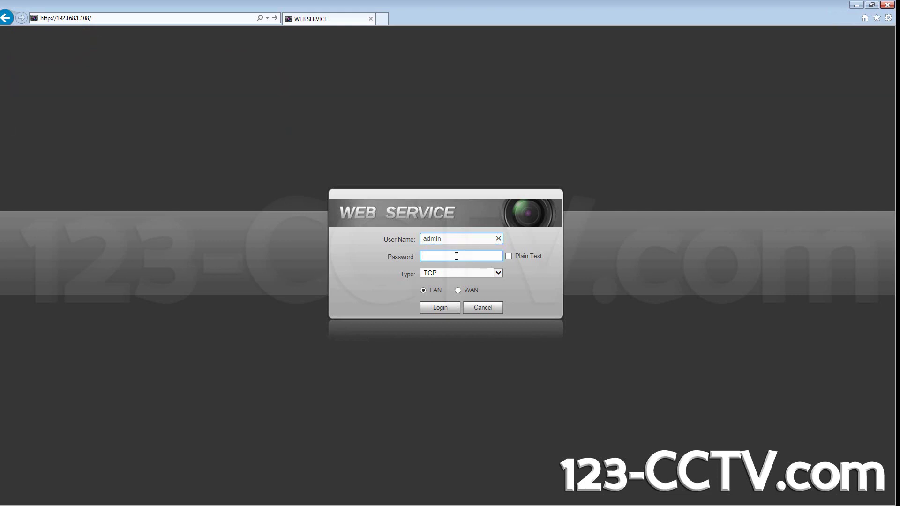
pyautogui.click(434, 307)
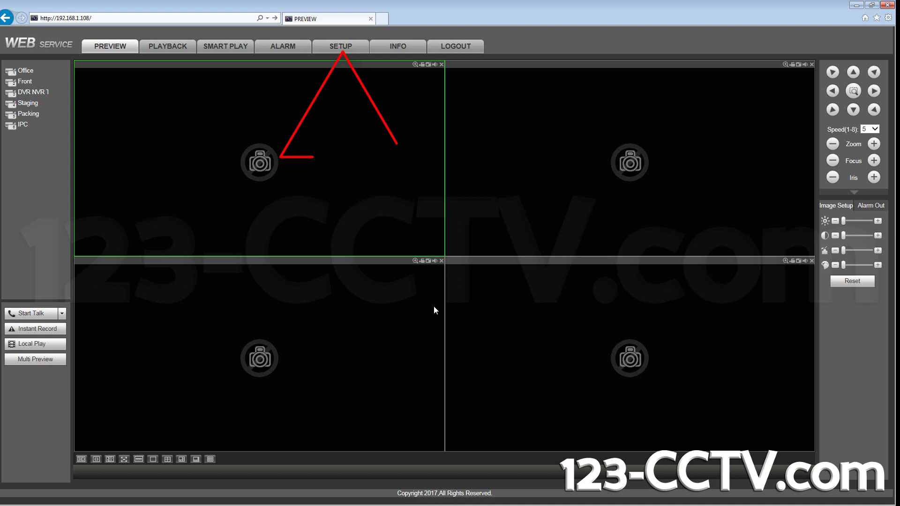
# - Enable Easy4IP under Setup > Network in Web Service and save it
pyautogui.click(340, 46)
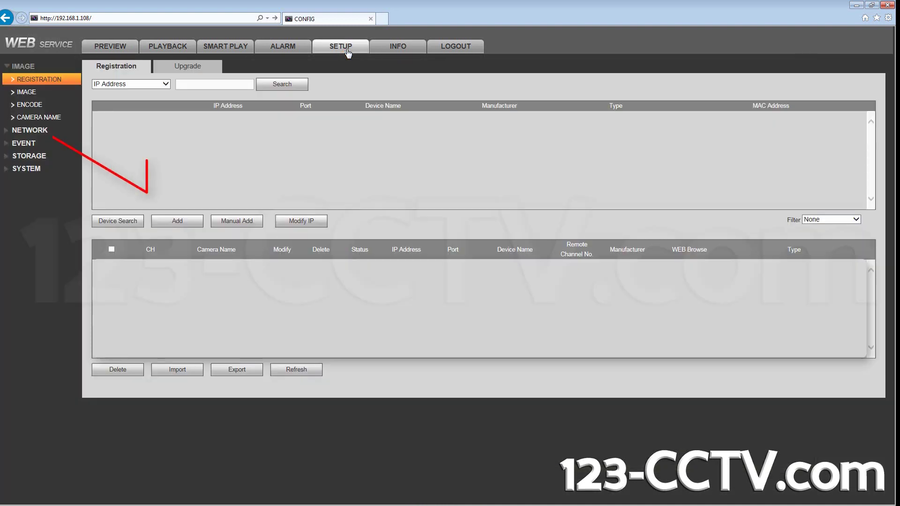
pyautogui.click(21, 131)
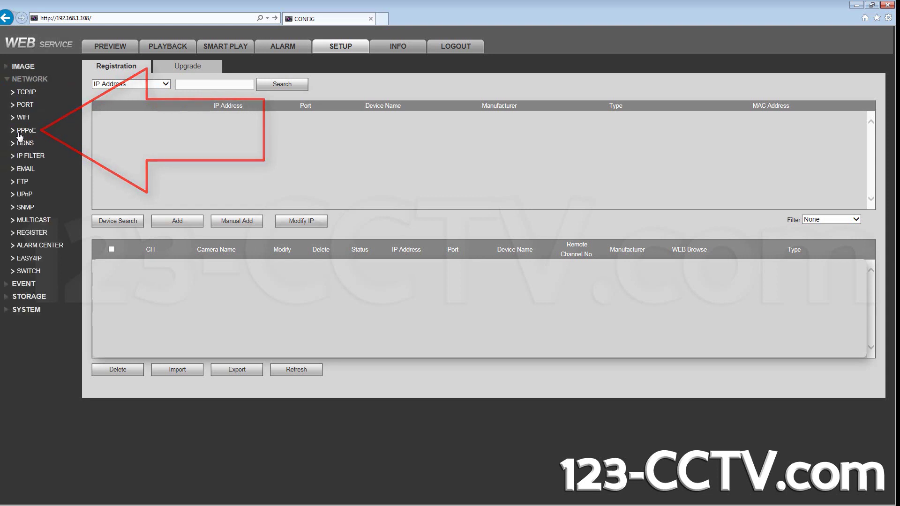
pyautogui.click(30, 258)
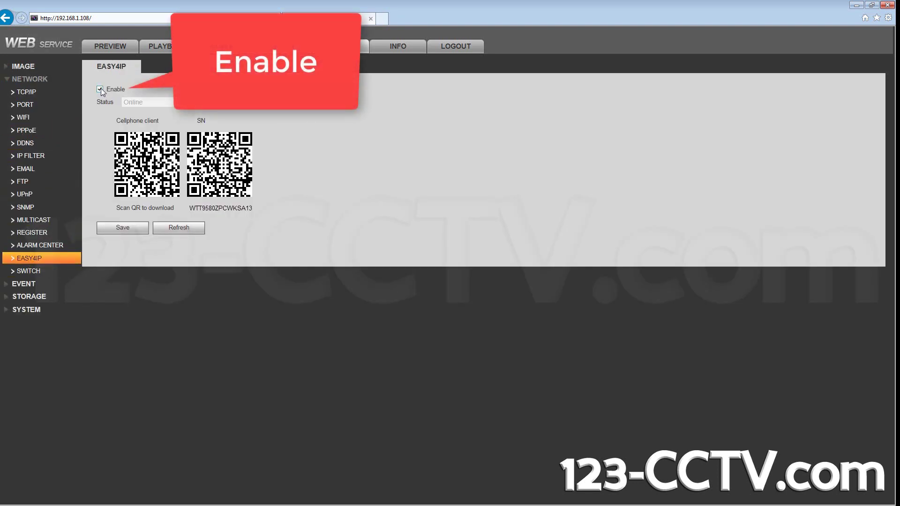
pyautogui.click(100, 89)
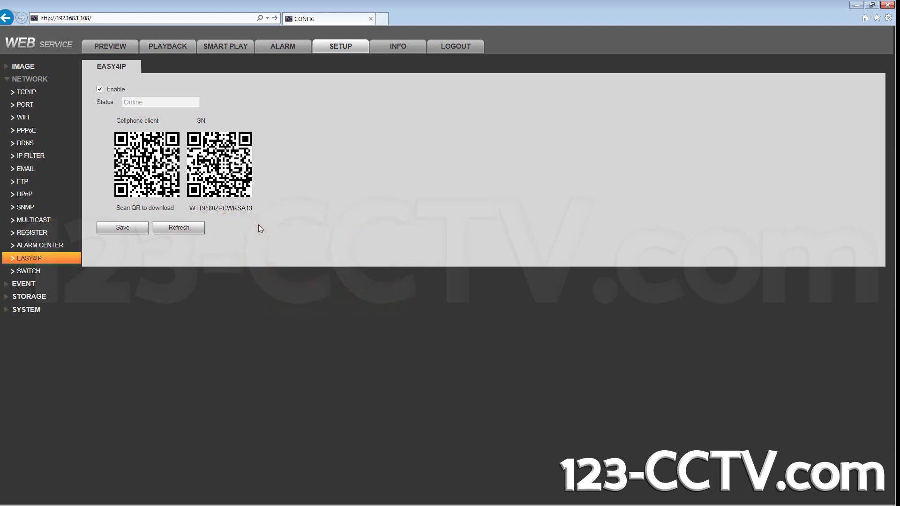
pyautogui.click(123, 227)
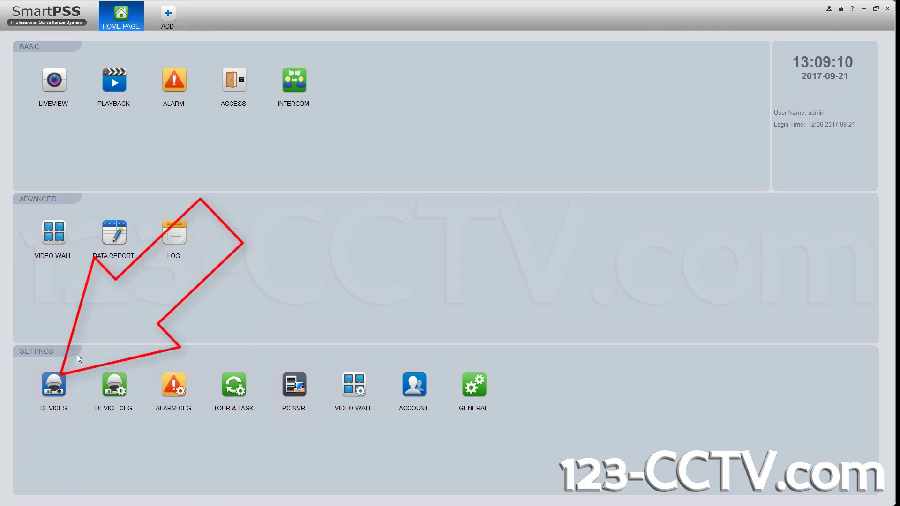
# - Open the empty Devices list and its Manually Add dialog
pyautogui.click(59, 378)
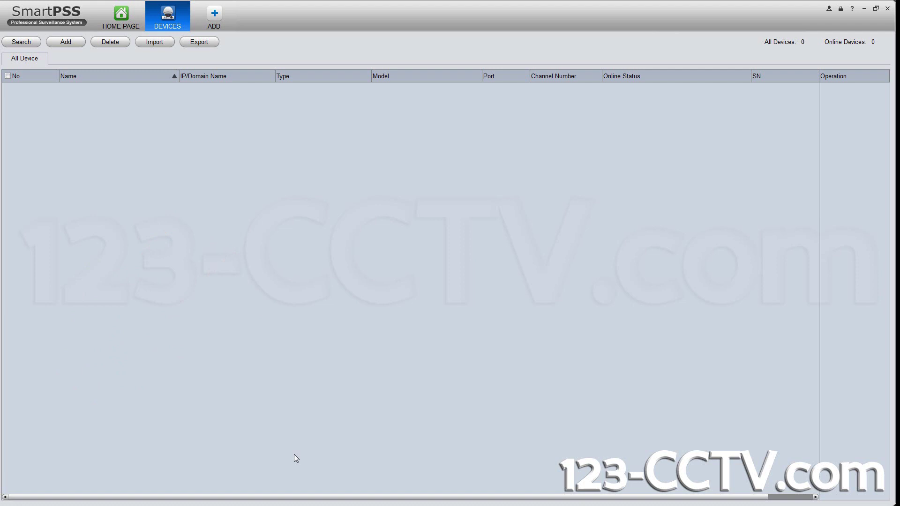
pyautogui.click(70, 42)
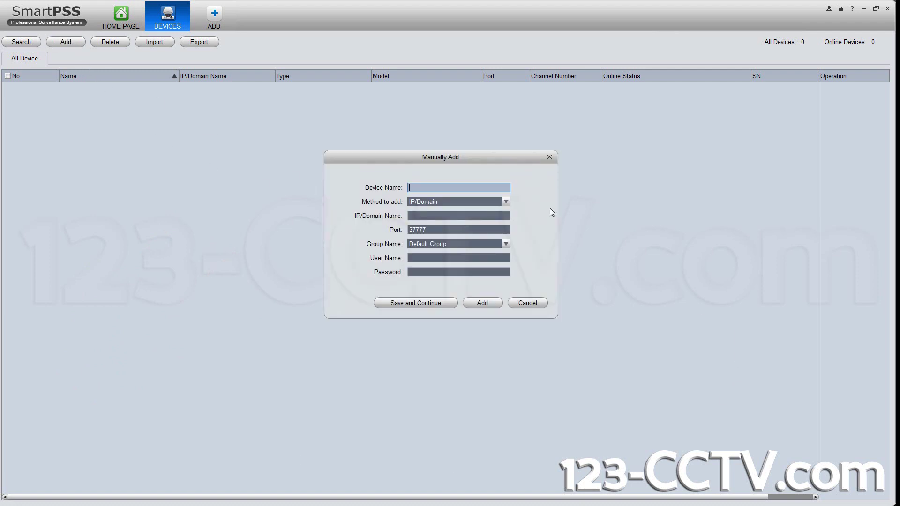
# - Add device 'office' via SN (P2P) with the pasted serial, user admin and password
pyautogui.click(507, 202)
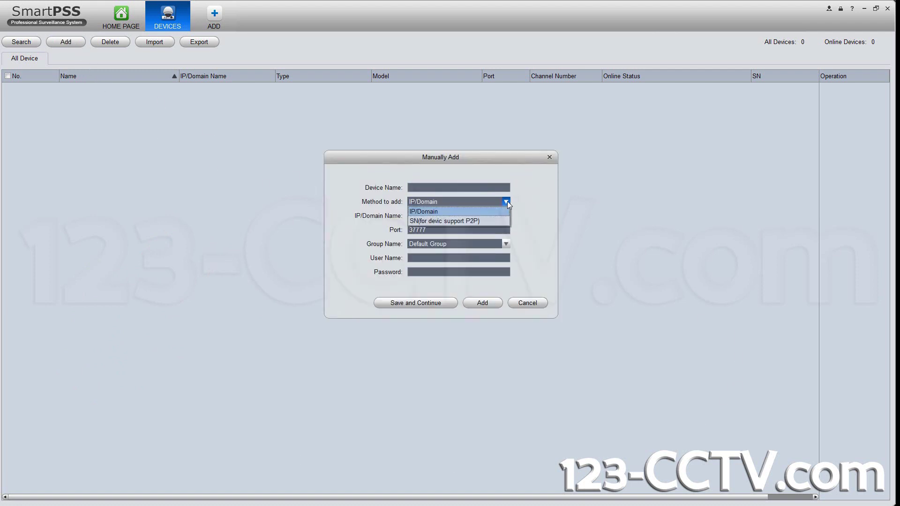
pyautogui.click(457, 218)
pyautogui.click(462, 187)
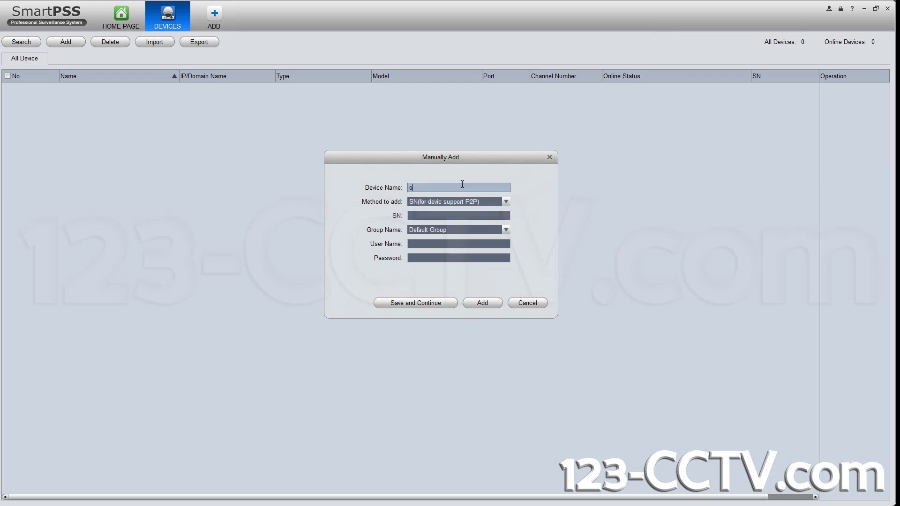
pyautogui.write('ffice')
pyautogui.click(434, 215)
pyautogui.hotkey('ctrl', 'v')
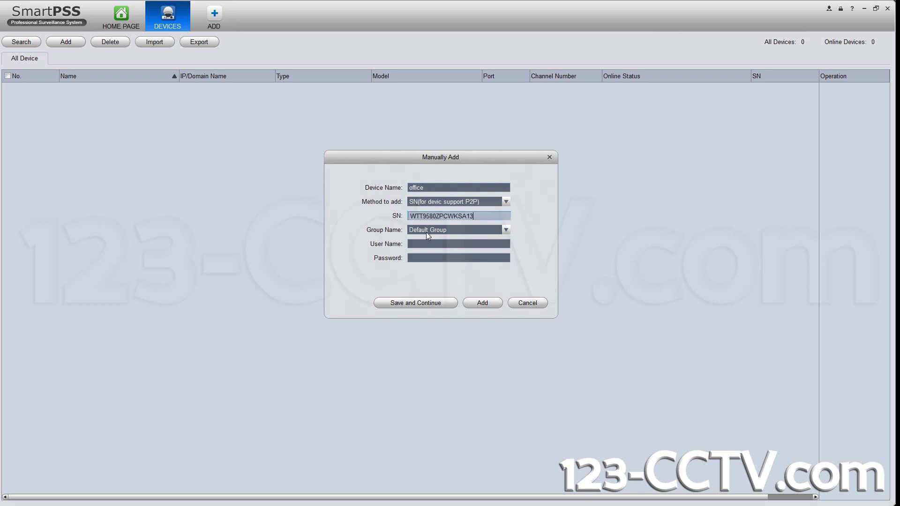
pyautogui.click(424, 243)
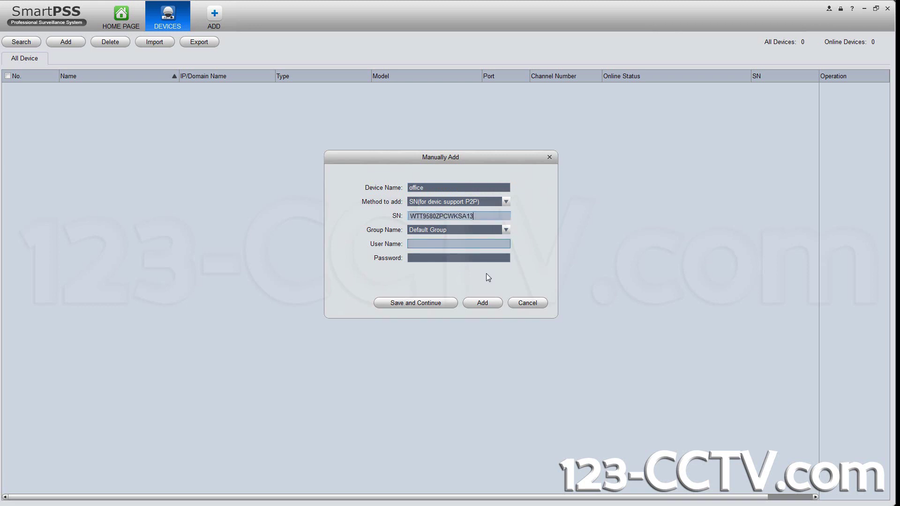
pyautogui.press('Tab')
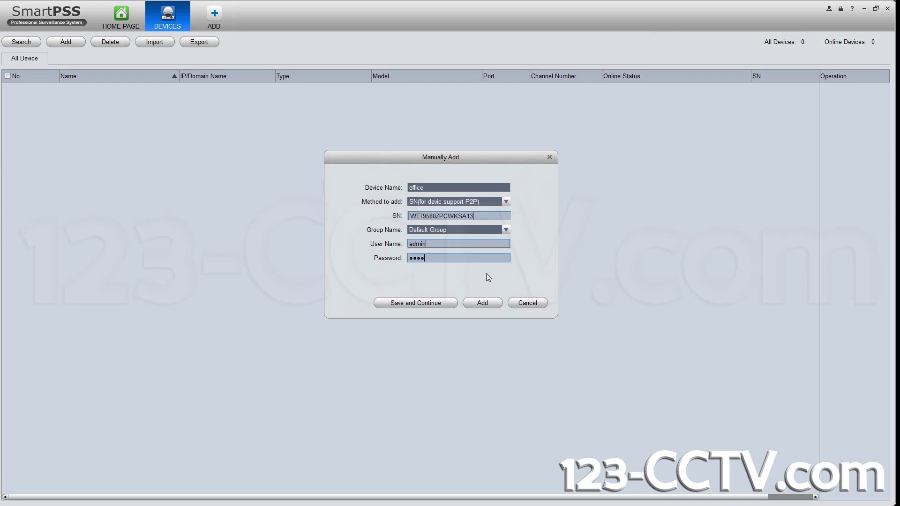
pyautogui.click(481, 303)
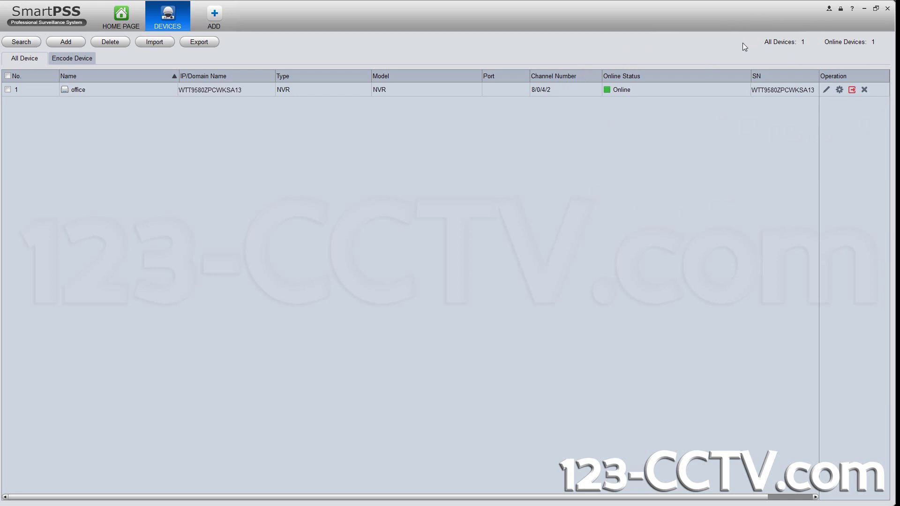
# - Go back to the SmartPSS home page once office shows Online
pyautogui.click(122, 17)
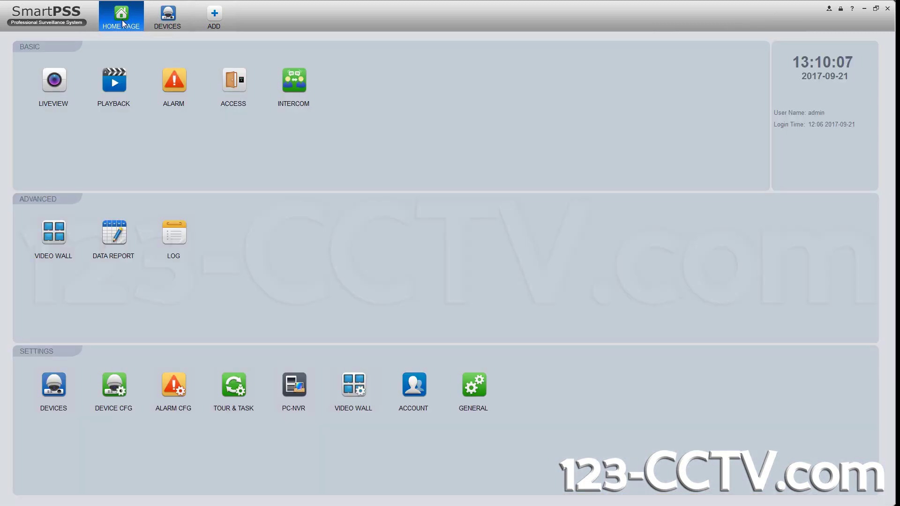
# - Start live video of the office recorder's Packing camera
pyautogui.click(54, 80)
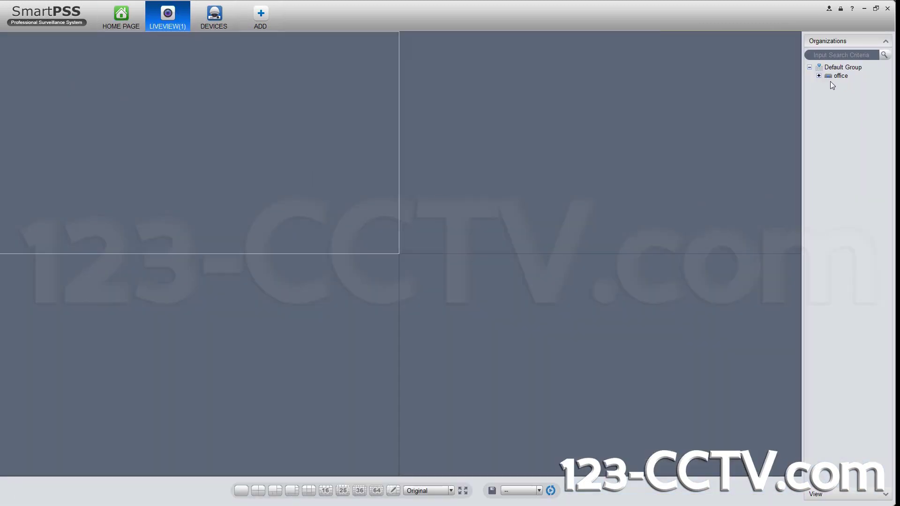
pyautogui.click(818, 76)
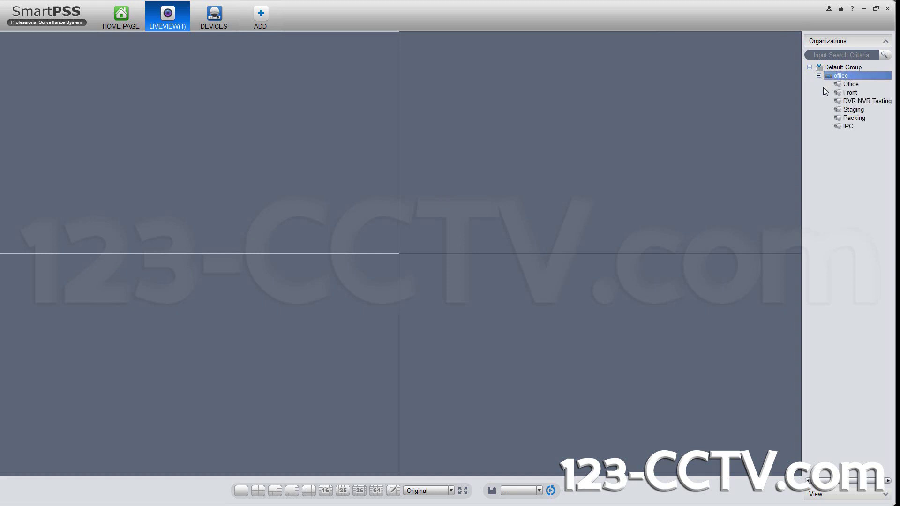
pyautogui.click(849, 118)
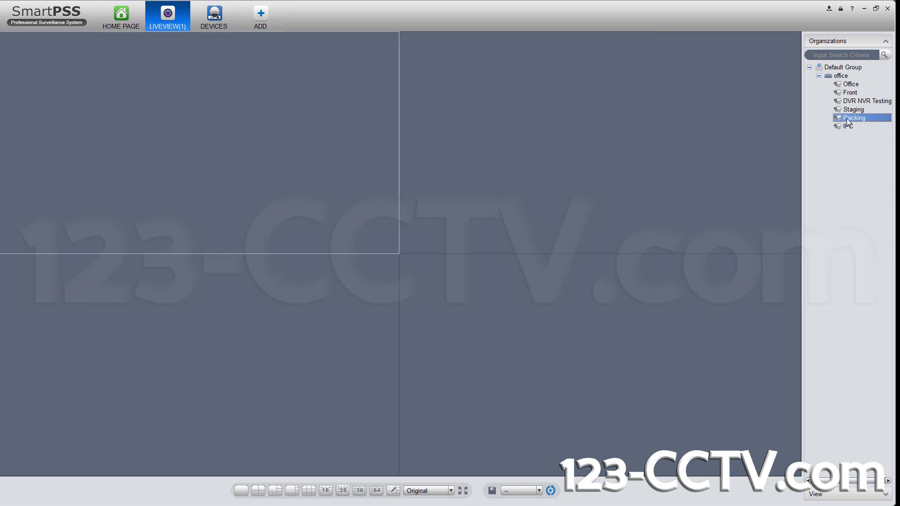
pyautogui.doubleClick(847, 118)
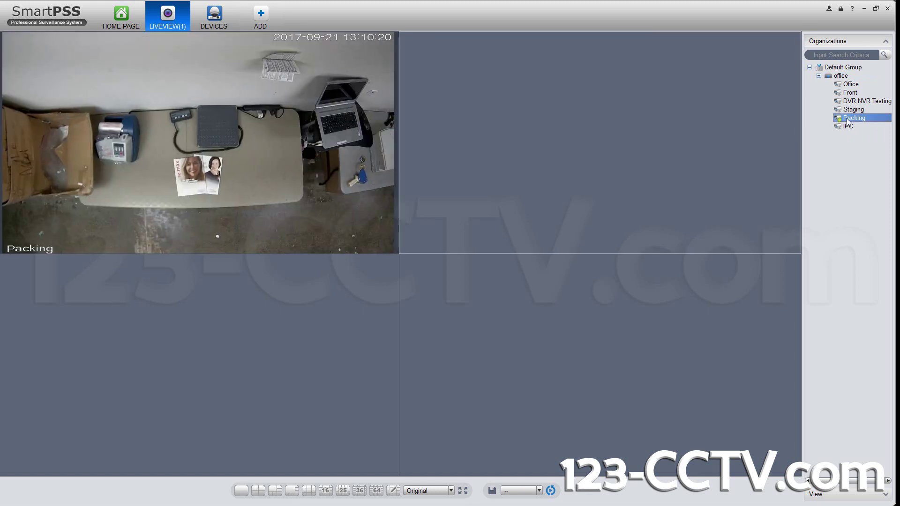
# - Maximise the Packing feed and zoom in on the packing table
pyautogui.doubleClick(344, 140)
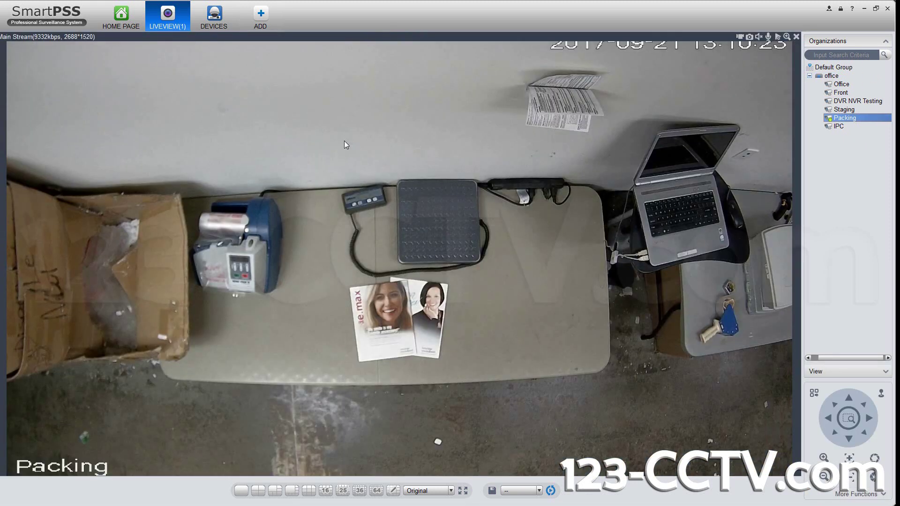
pyautogui.click(823, 458)
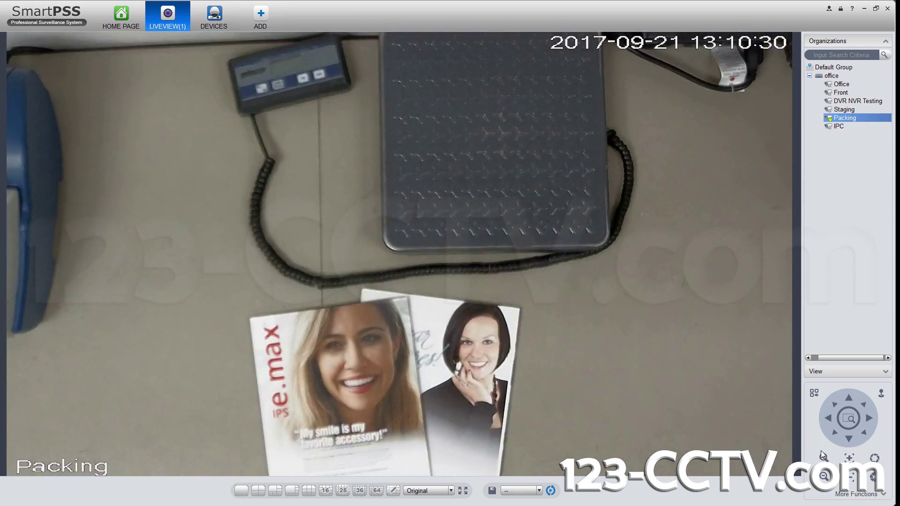
pyautogui.click(824, 475)
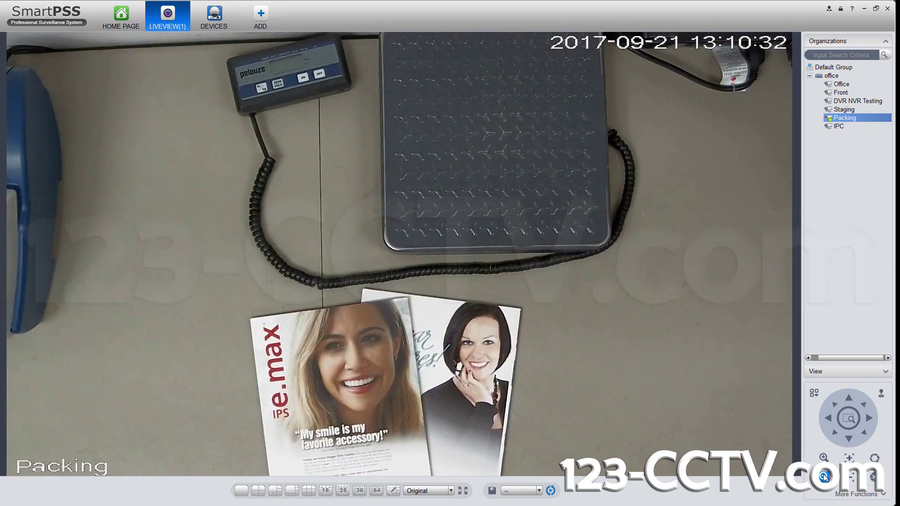